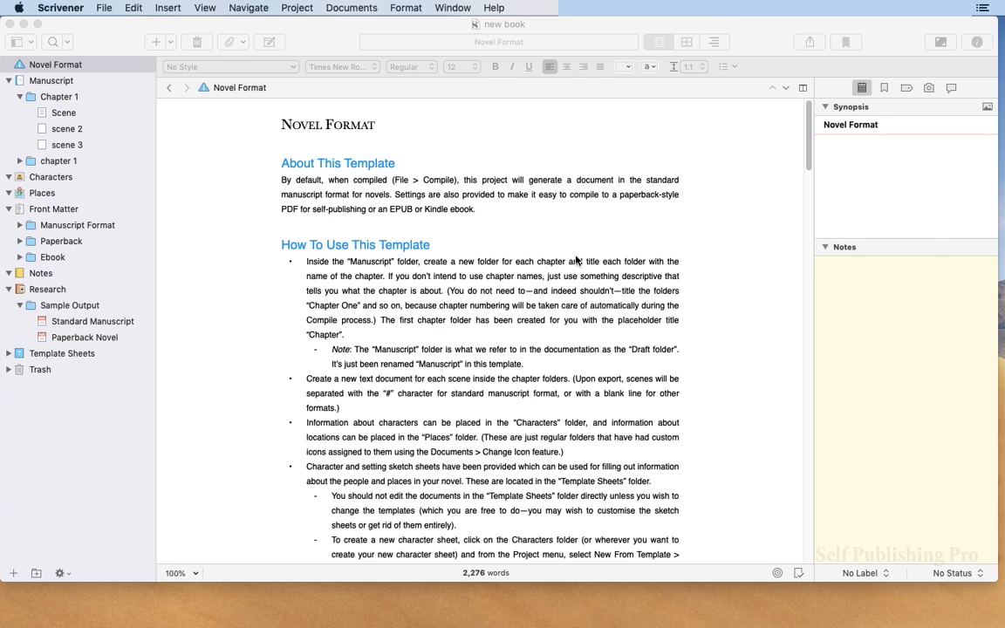
# Step: Collapse the Chapter 1 folder and rename the second chapter folder in the manuscript as "chapter 2"
pyautogui.click(19, 96)
pyautogui.click(72, 113)
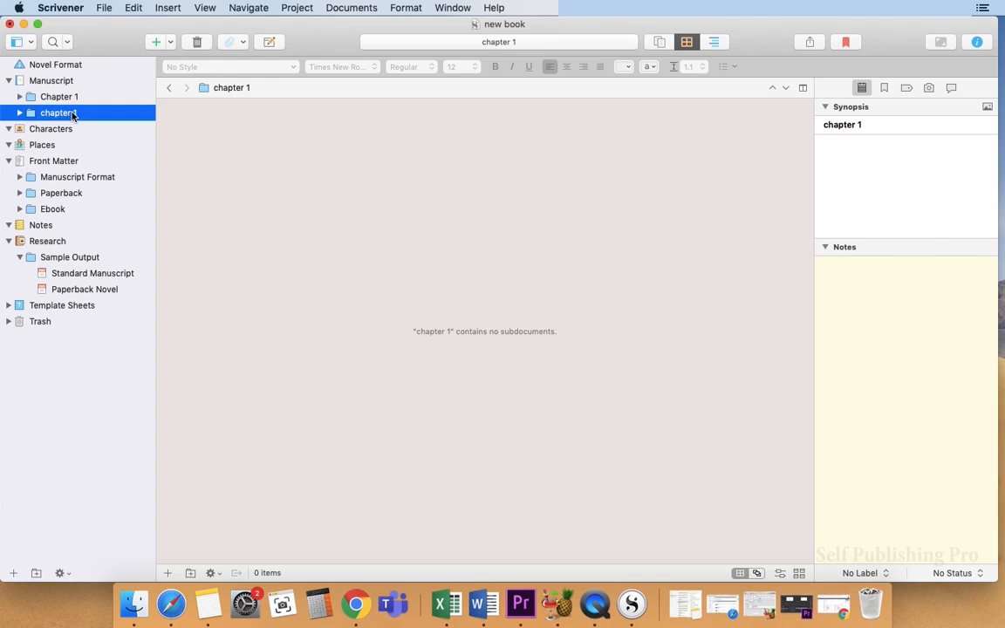
pyautogui.doubleClick(72, 114)
pyautogui.click(79, 114)
pyautogui.press('BackSpace')
pyautogui.write('2')
# Step: Add a new folder named "chapter 3" after chapter 2 in the manuscript
pyautogui.rightClick(34, 114)
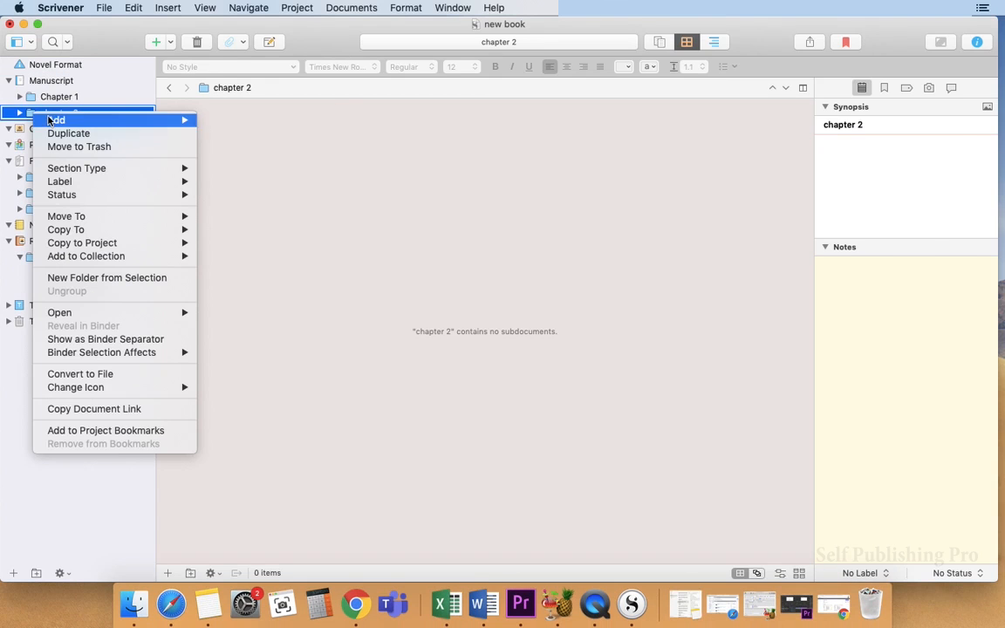
pyautogui.click(220, 155)
pyautogui.write('chapter')
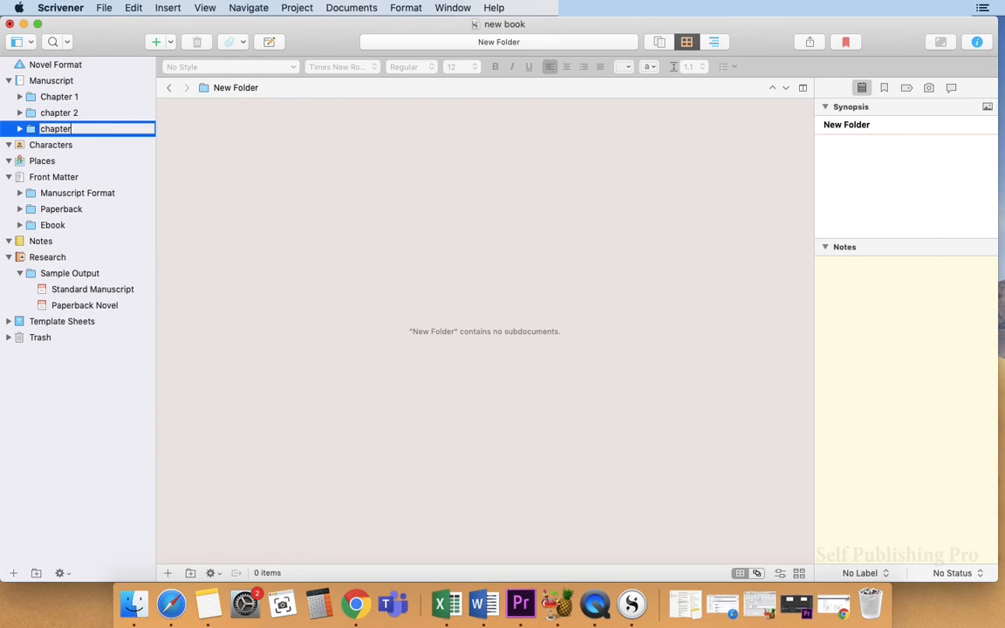
pyautogui.write(' 3')
# Step: Add two text documents named "scene 1" and "scene 2" to the chapter 3 folder, and collapse the chapter folders
pyautogui.click(19, 97)
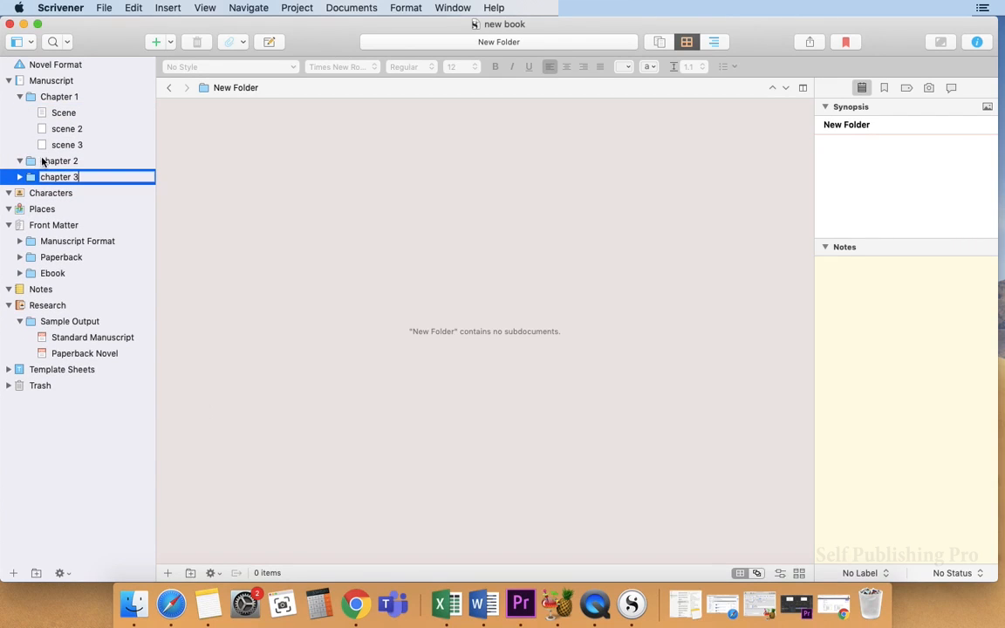
pyautogui.click(167, 41)
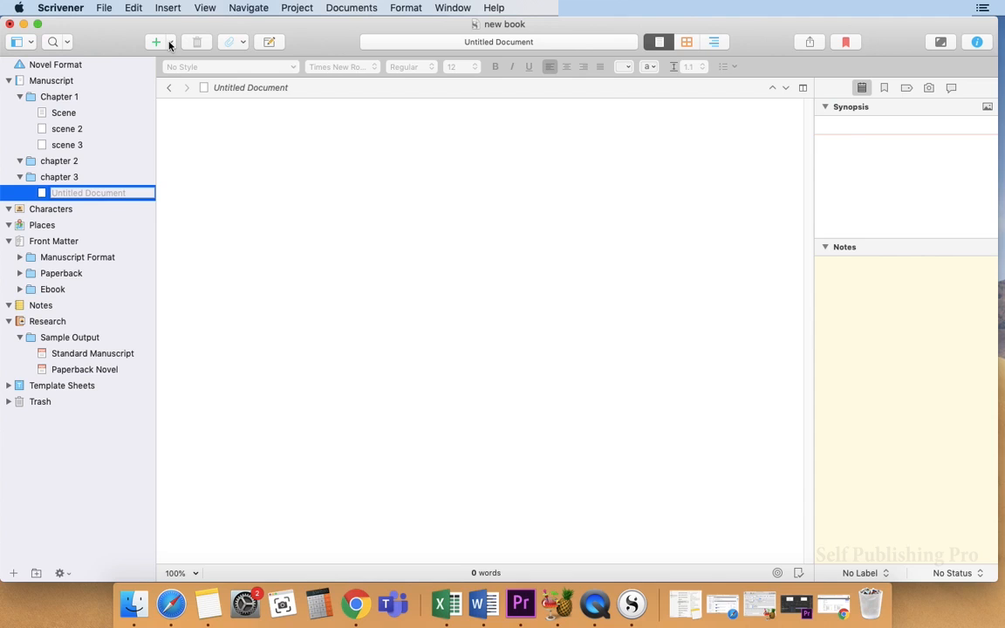
pyautogui.click(170, 42)
pyautogui.click(144, 193)
pyautogui.write('scene 1')
pyautogui.press('Return')
pyautogui.press('Return')
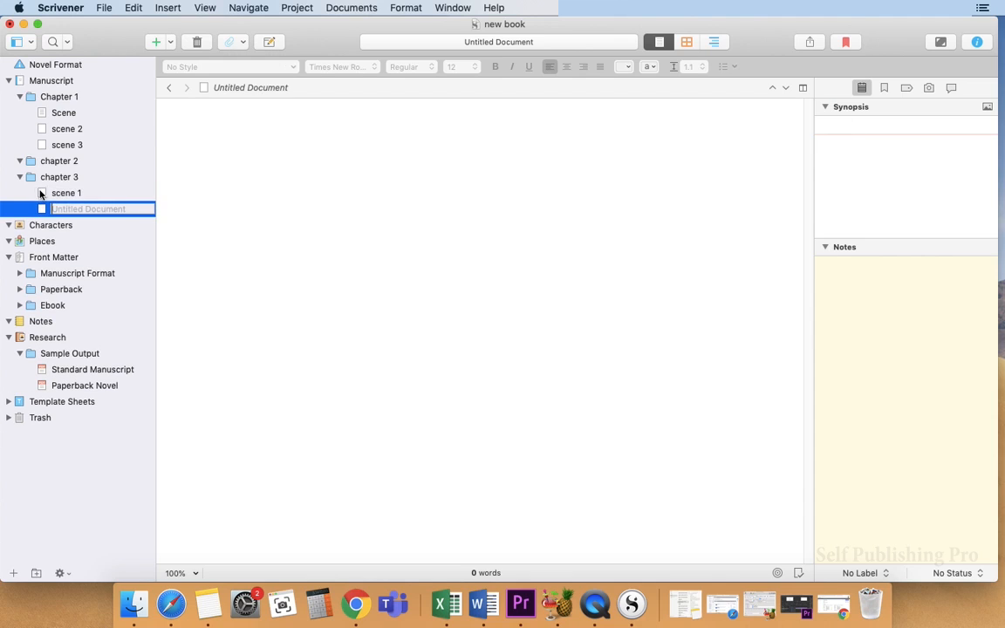
pyautogui.write('scene 2')
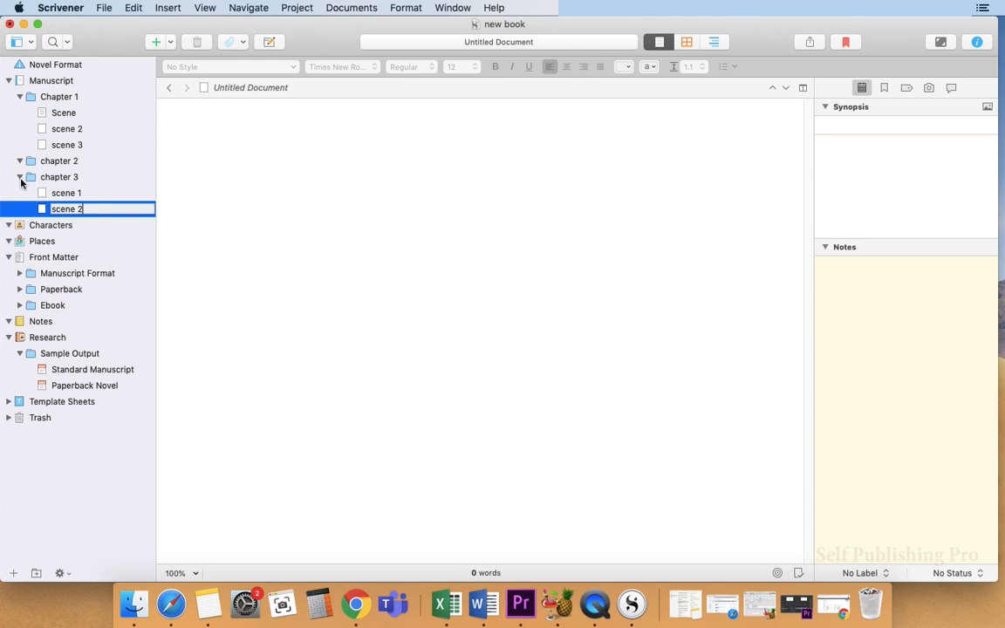
pyautogui.click(20, 177)
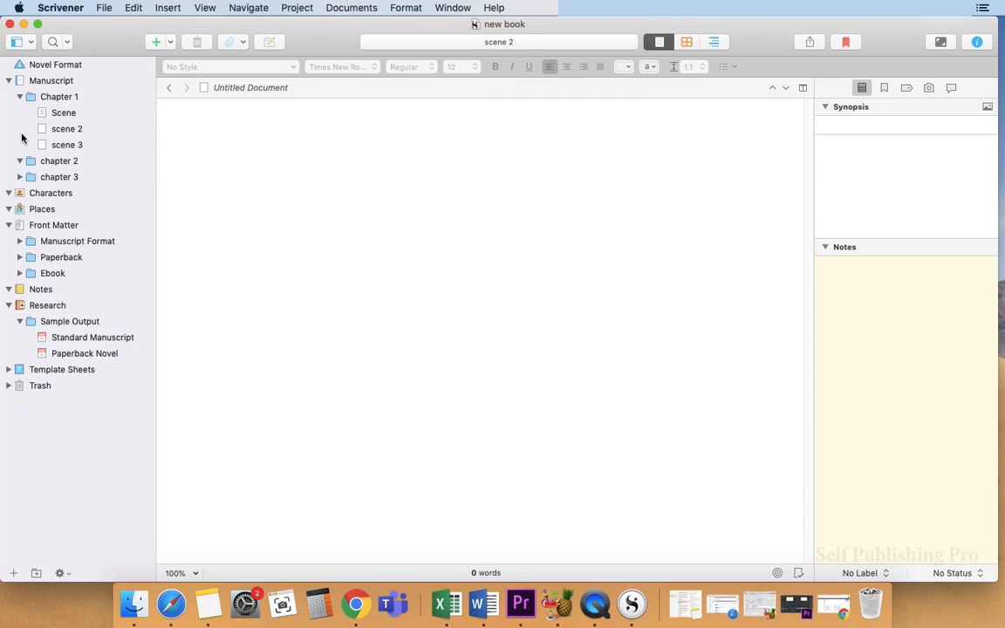
pyautogui.click(20, 97)
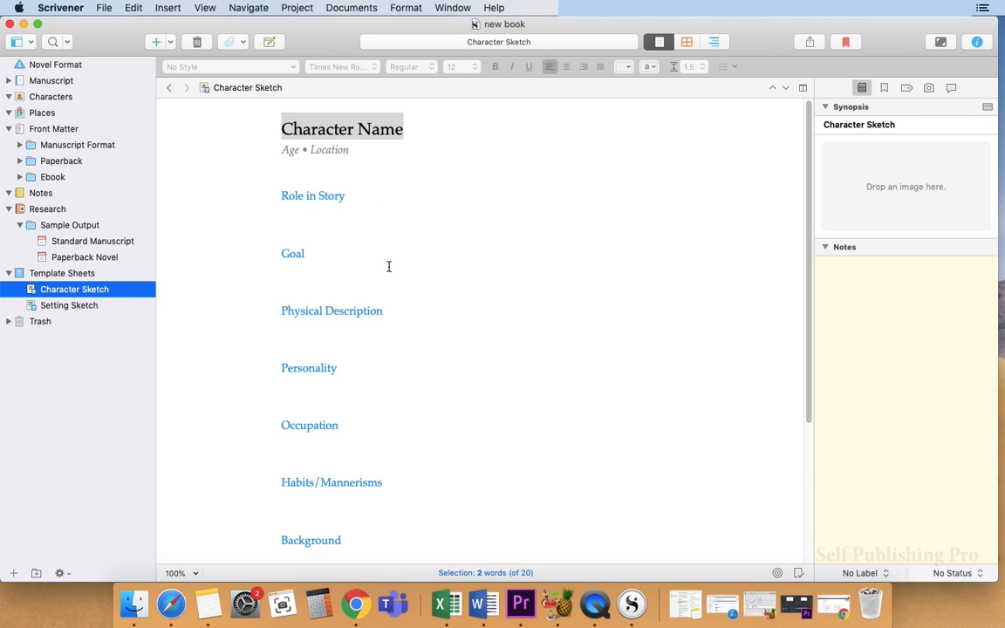
# Step: Examine the headings and image area of the Character Sketch template sheet, and open the Setting Sketch sheet
pyautogui.scroll(-1, 401, 277)
pyautogui.scroll(-8, 407, 283)
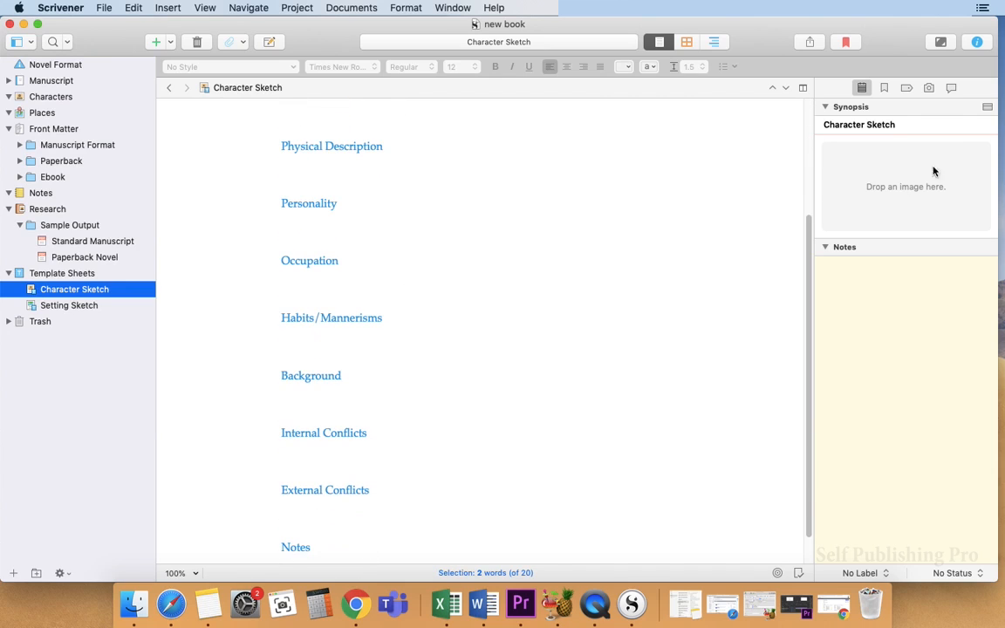
pyautogui.click(930, 191)
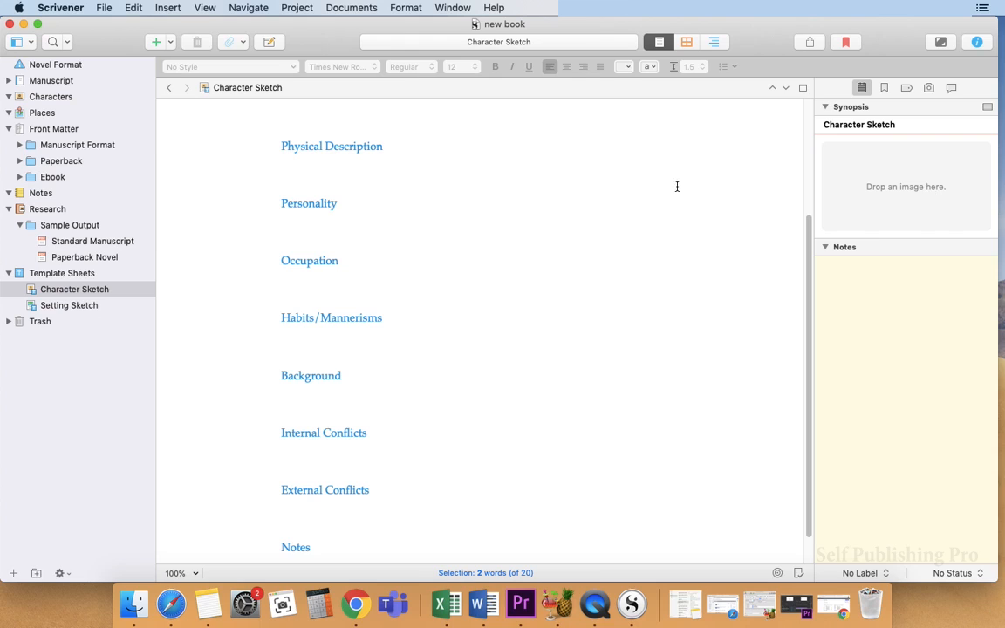
pyautogui.click(35, 305)
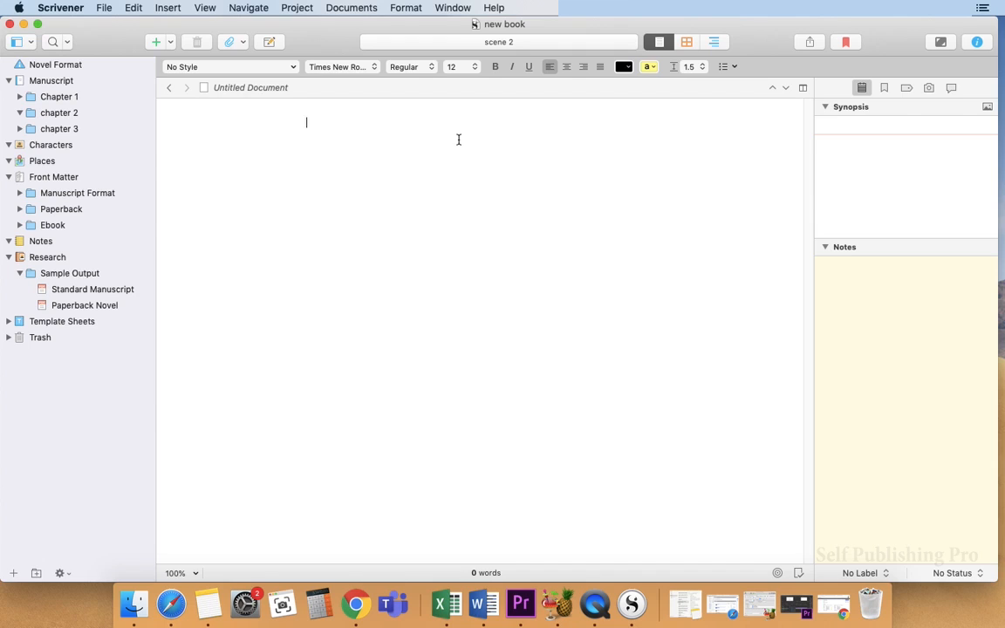
# Step: Write "Chapter 1" in chapter 3's scene 2, leave a blank line, and add the lines "First paragraph" and "Second paragraph"
pyautogui.write('Chapter 1')
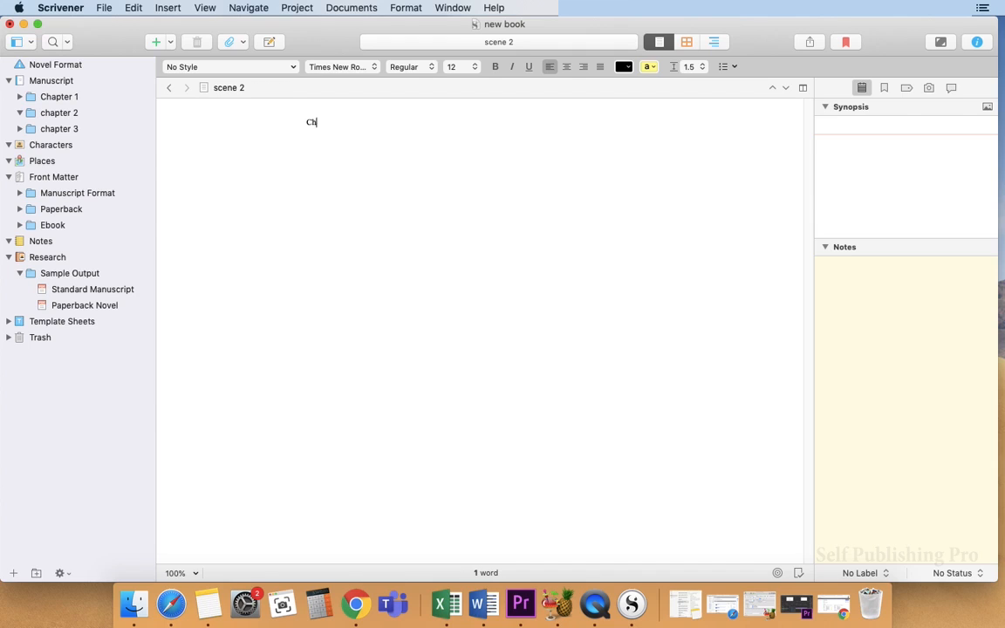
pyautogui.press('Return')
pyautogui.press('Return')
pyautogui.write('First paragraph')
pyautogui.press('Return')
pyautogui.write('second paragraph')
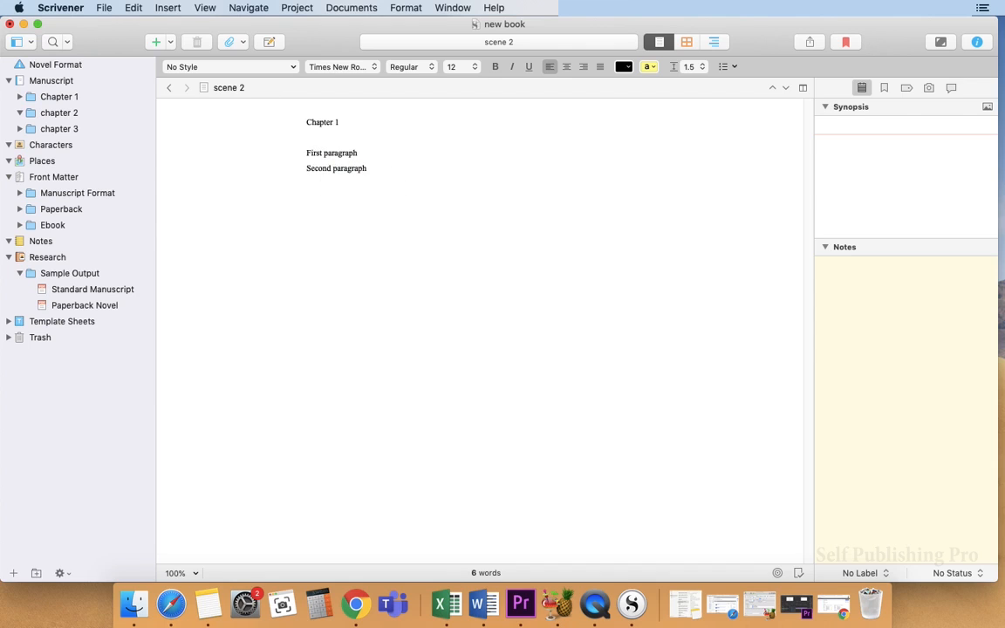
# Step: Apply the Heading 1 style to the "Chapter 1" line and center it
pyautogui.click(293, 67)
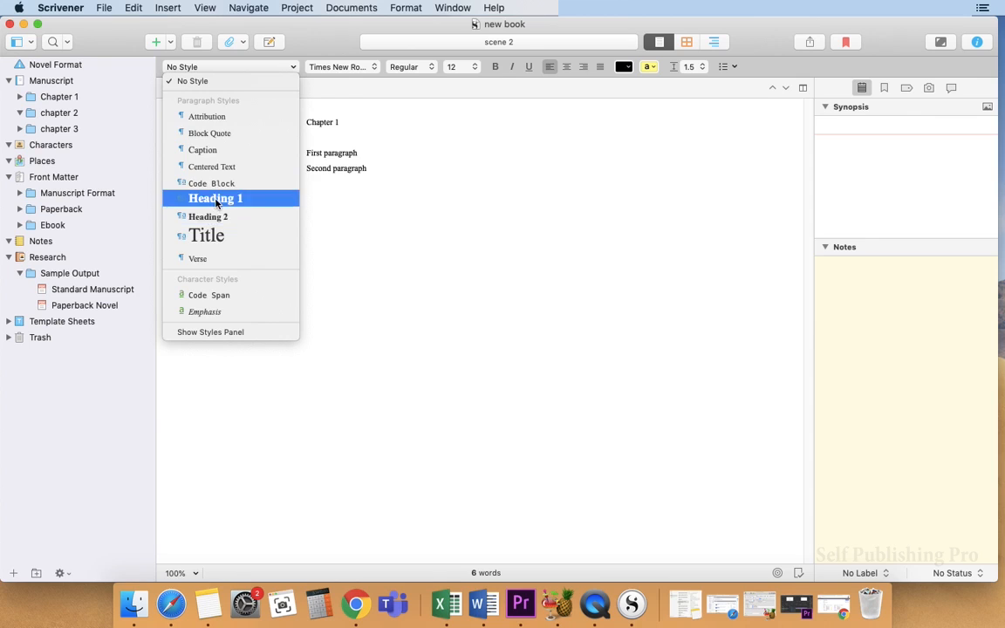
pyautogui.click(216, 199)
pyautogui.click(566, 66)
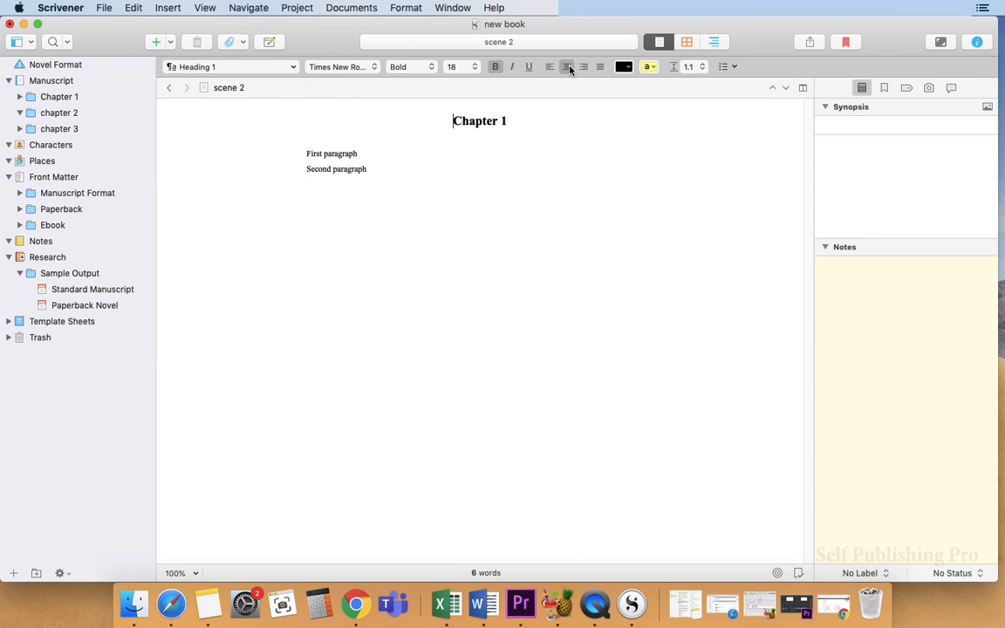
# Step: Decrease the first line indent of the "First paragraph" line
pyautogui.click(308, 152)
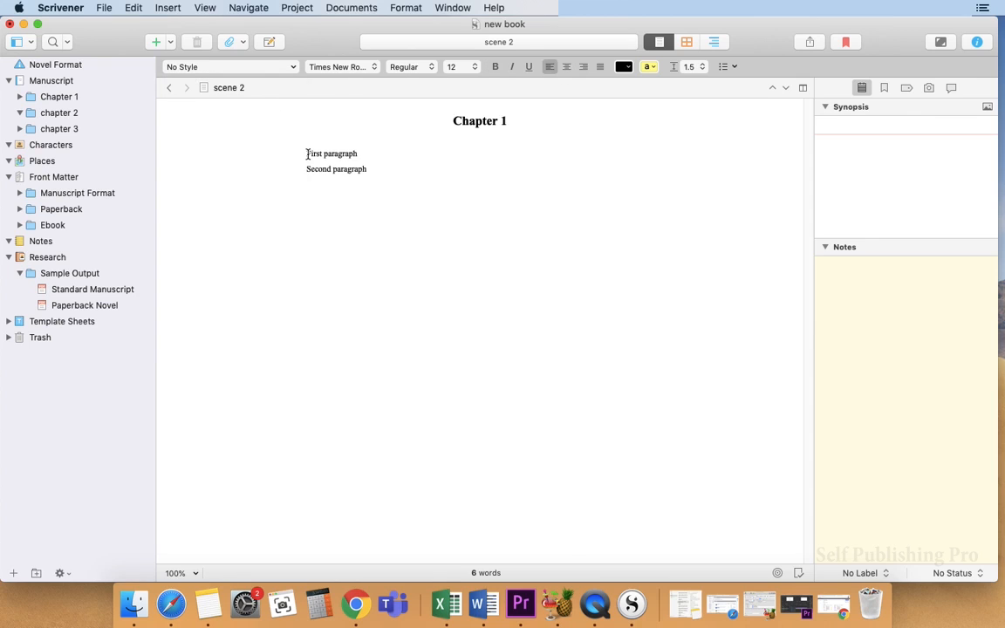
pyautogui.click(296, 8)
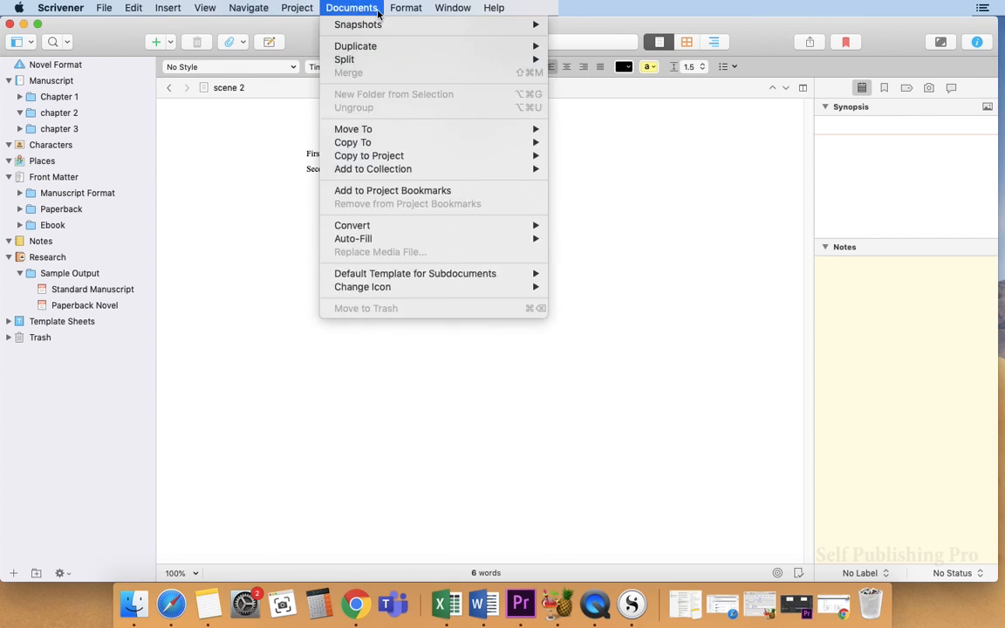
pyautogui.moveTo(406, 8)
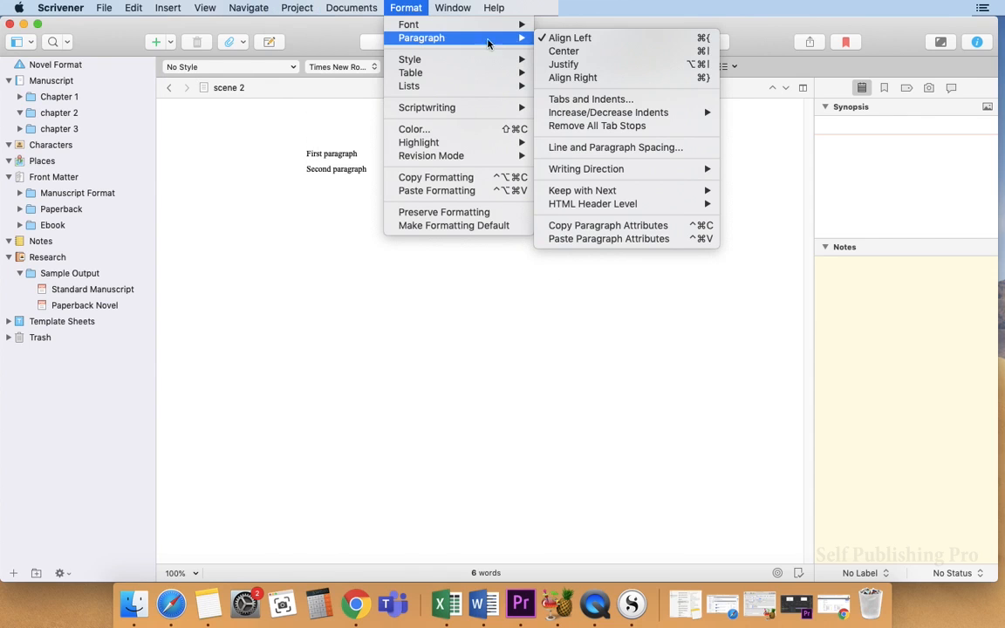
pyautogui.moveTo(679, 114)
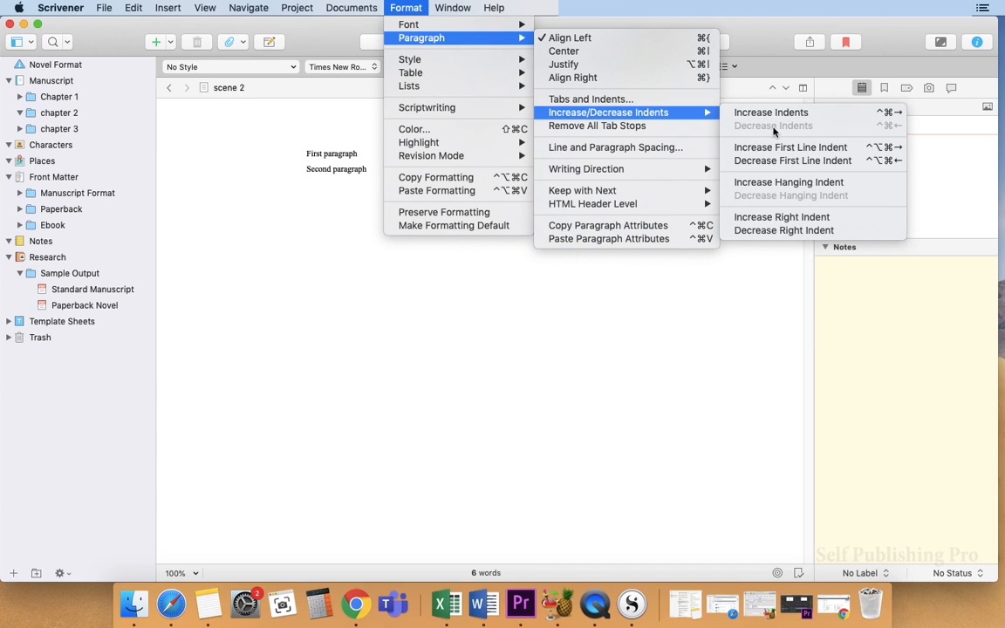
pyautogui.click(770, 162)
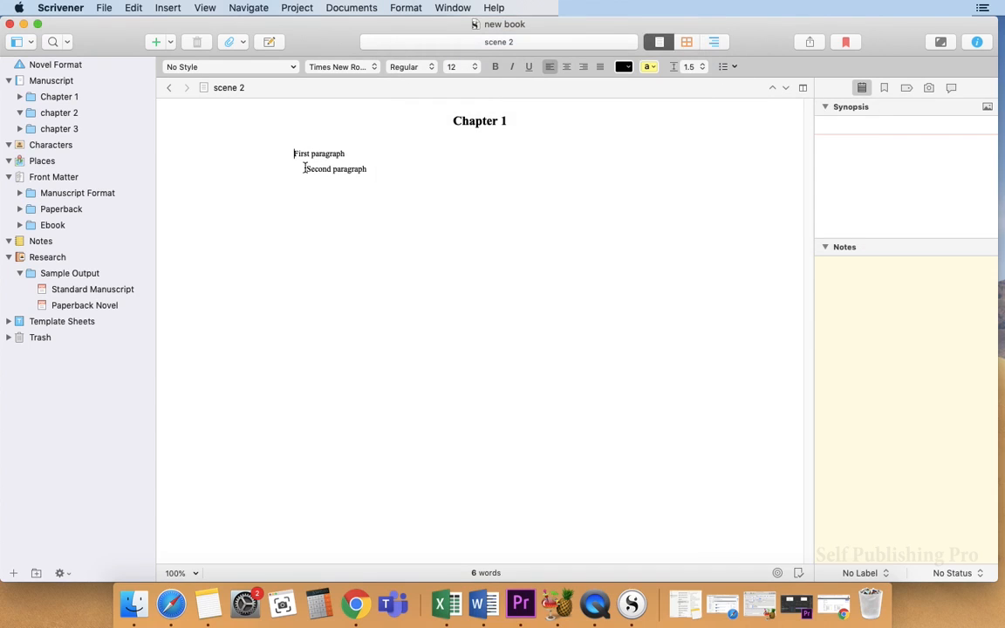
# Step: Add a "Chapter 2" line below the second paragraph
pyautogui.click(367, 170)
pyautogui.press('Return')
pyautogui.write('Chapter 2')
# Step: Format the "Chapter 2" line as a centered Heading 1 and start a new line after it
pyautogui.click(306, 199)
pyautogui.click(294, 67)
pyautogui.click(215, 198)
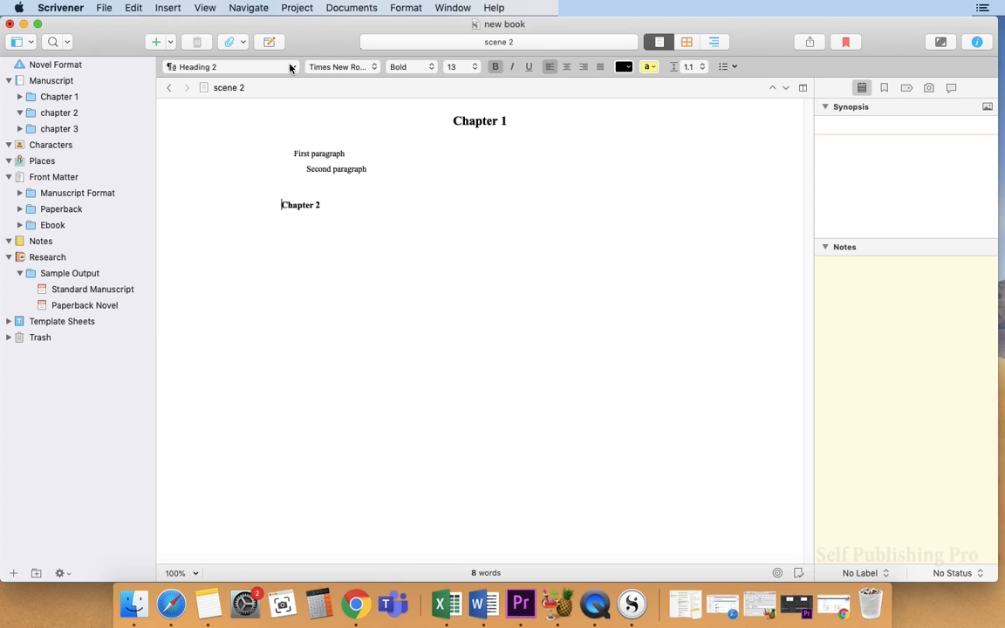
pyautogui.click(290, 67)
pyautogui.click(215, 198)
pyautogui.click(566, 66)
pyautogui.click(512, 209)
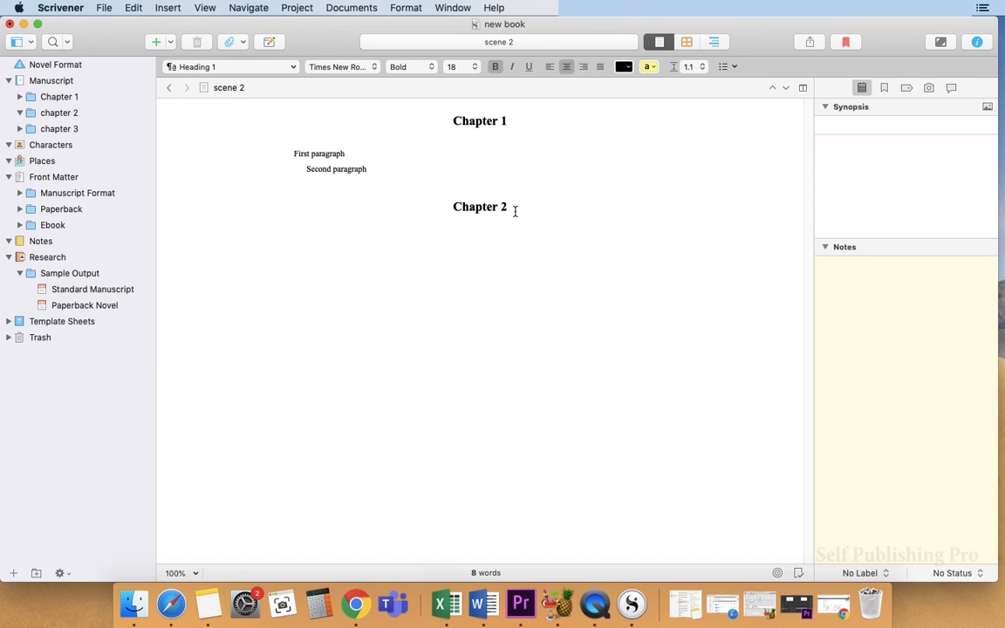
pyautogui.press('Return')
# Step: Show the project targets and open the draft target options containing the deadline date
pyautogui.click(407, 8)
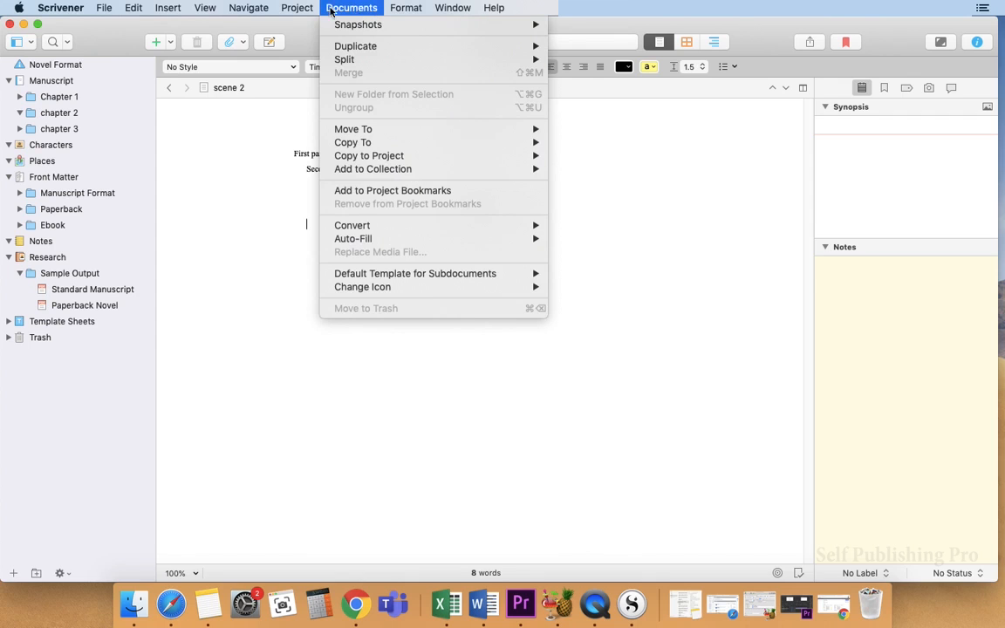
pyautogui.moveTo(296, 12)
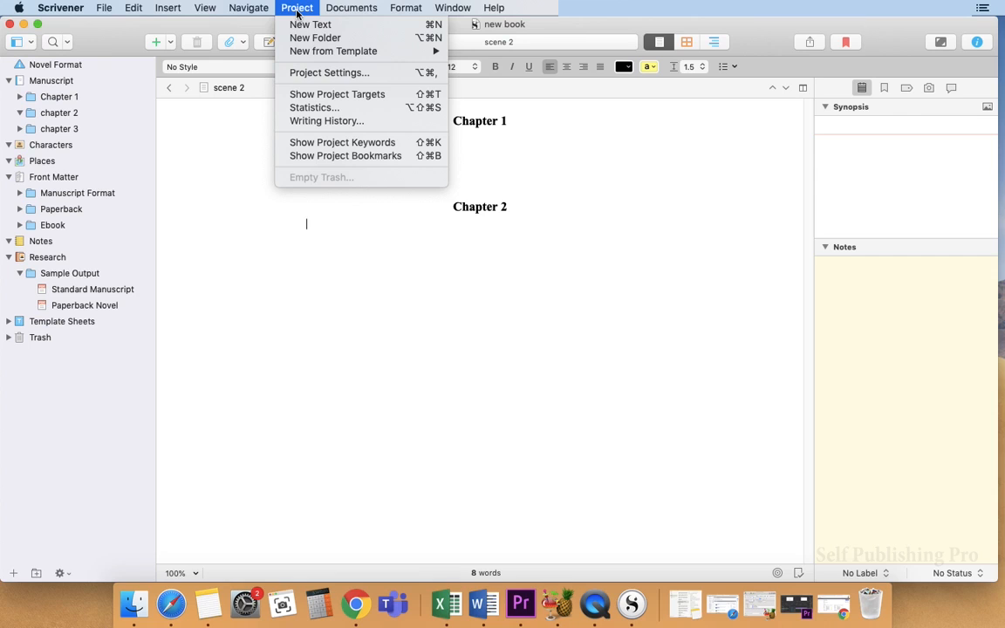
pyautogui.moveTo(253, 11)
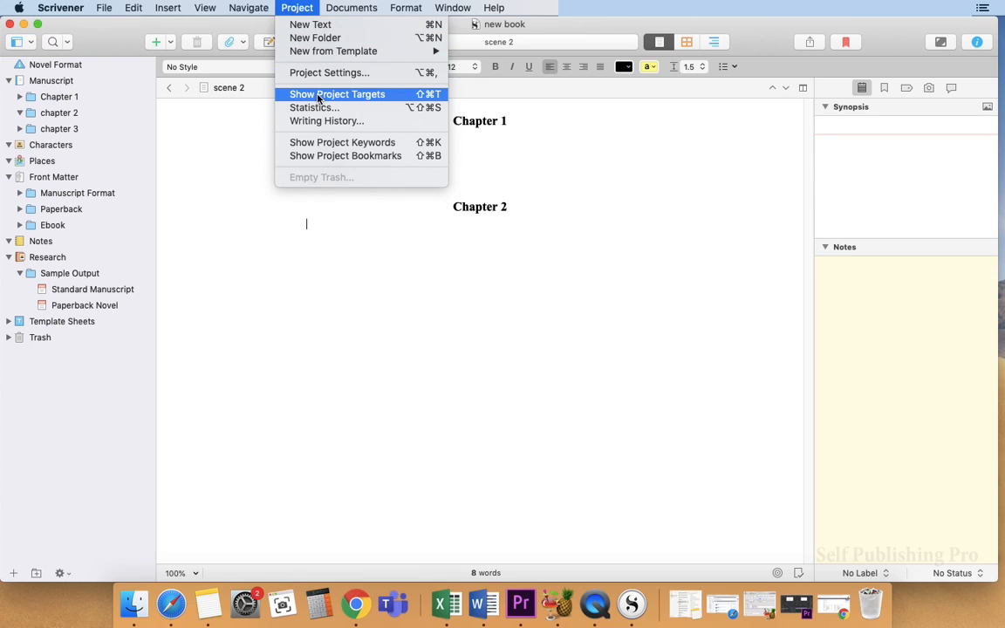
pyautogui.click(287, 91)
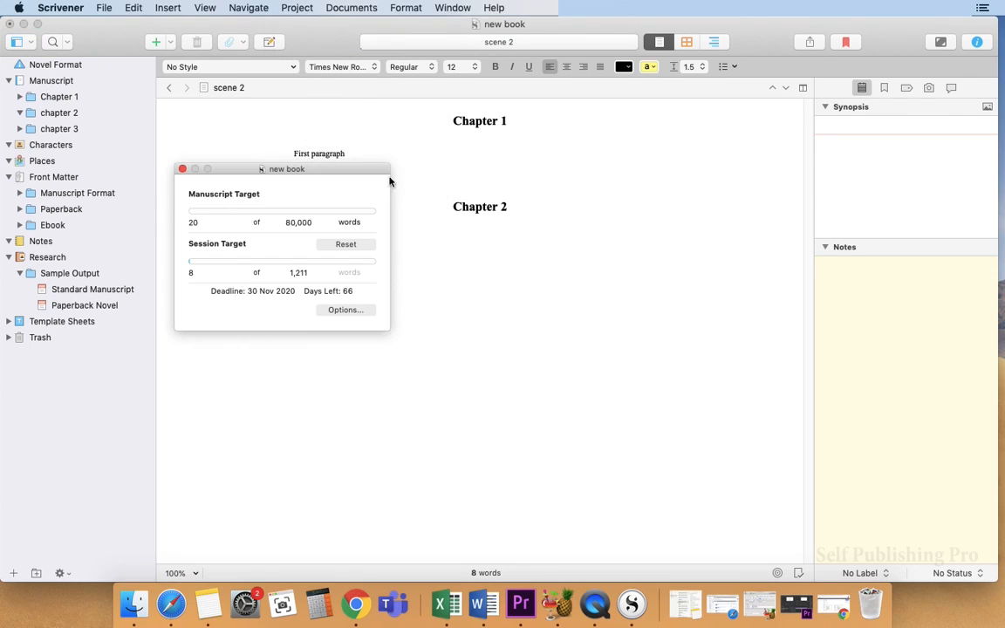
pyautogui.click(293, 225)
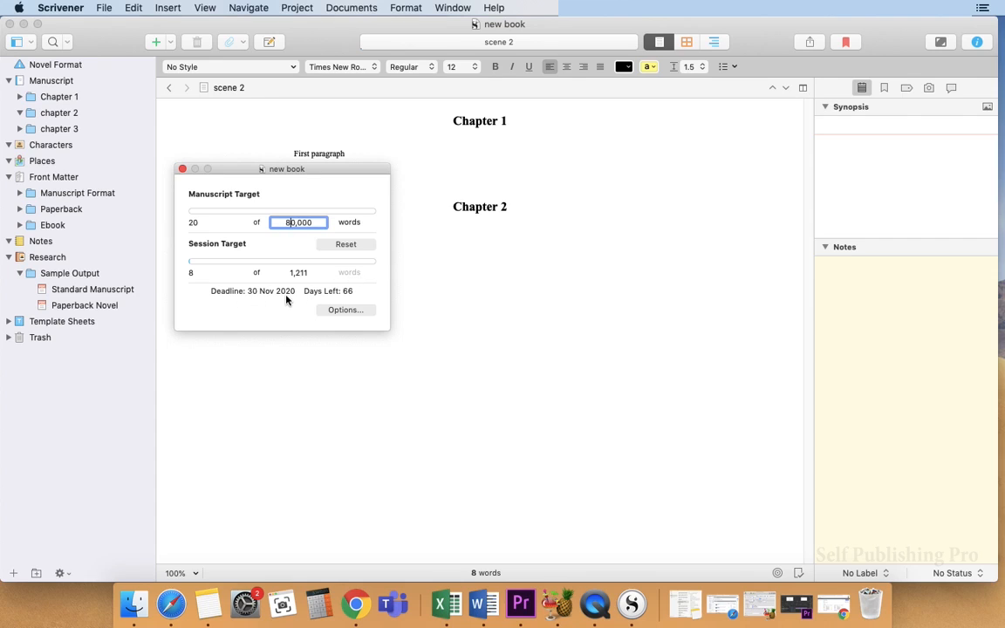
pyautogui.click(353, 313)
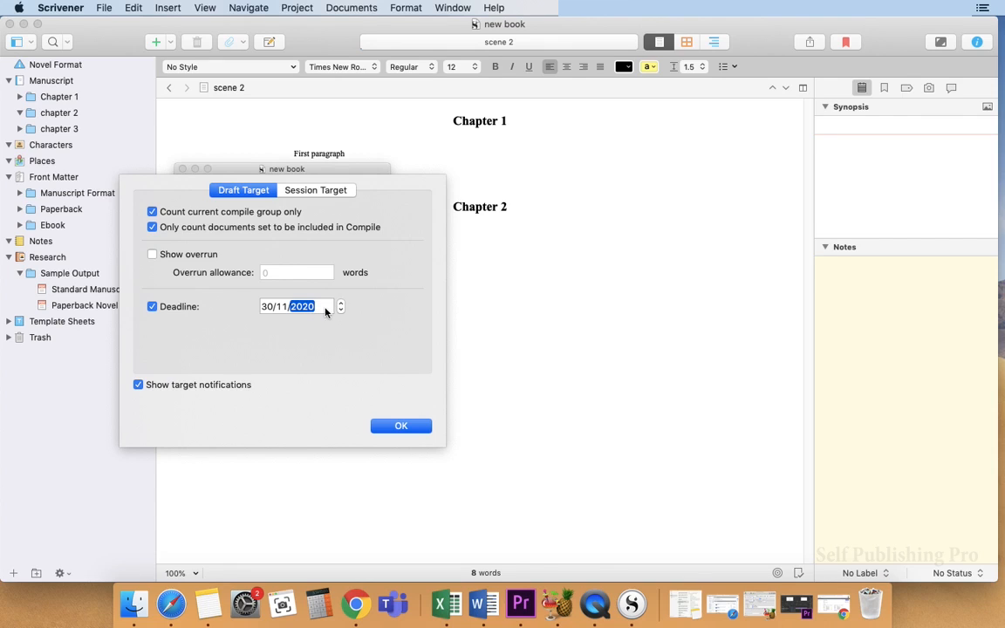
pyautogui.click(279, 307)
# Step: Remove Monday and Tuesday from the session target's writing days, accept the options and close the project targets
pyautogui.click(316, 191)
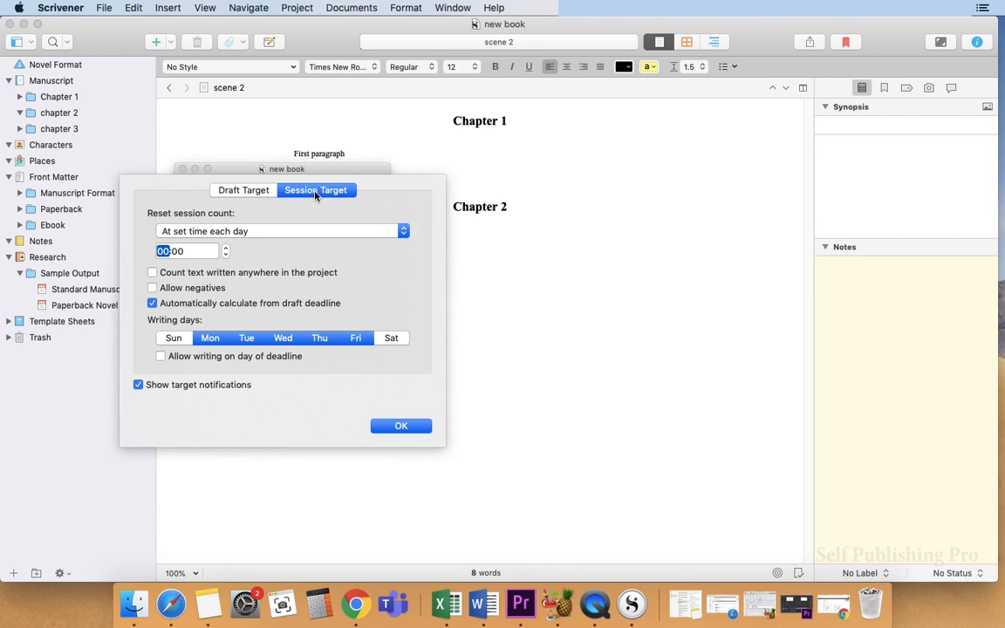
pyautogui.click(210, 338)
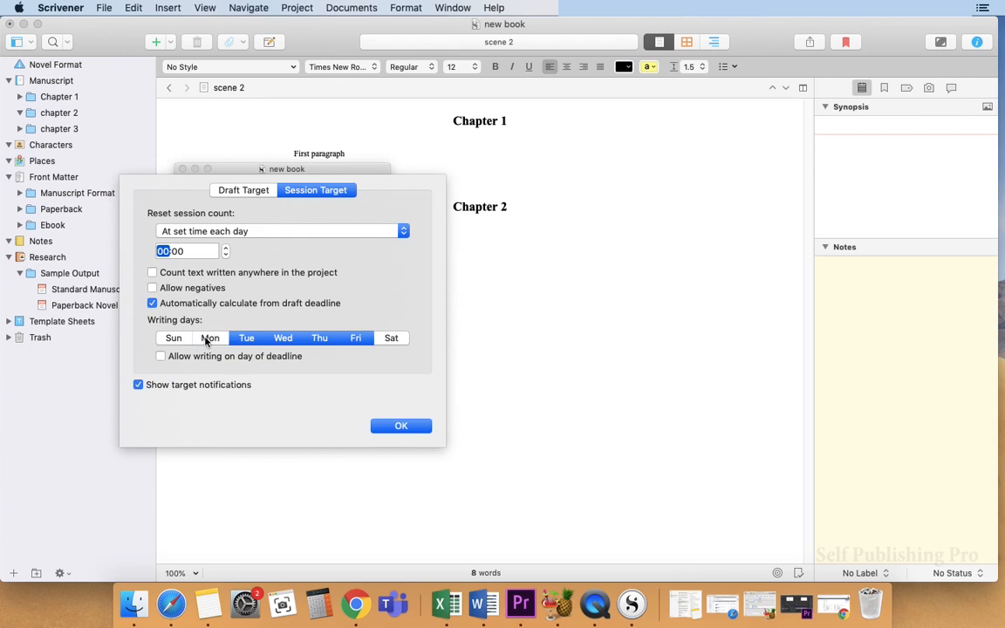
pyautogui.click(245, 340)
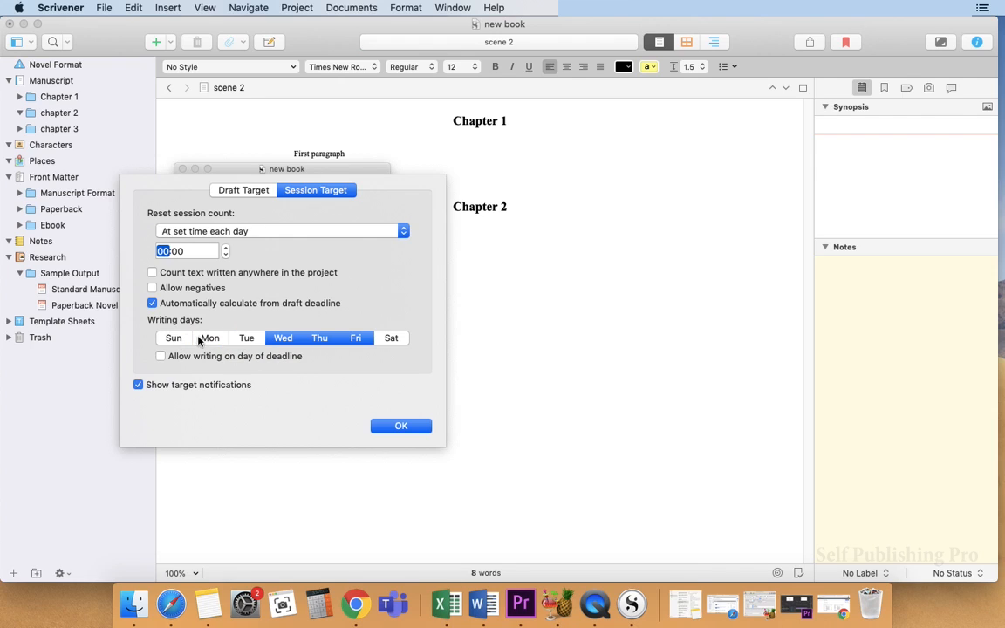
pyautogui.click(160, 357)
pyautogui.click(161, 357)
pyautogui.click(400, 430)
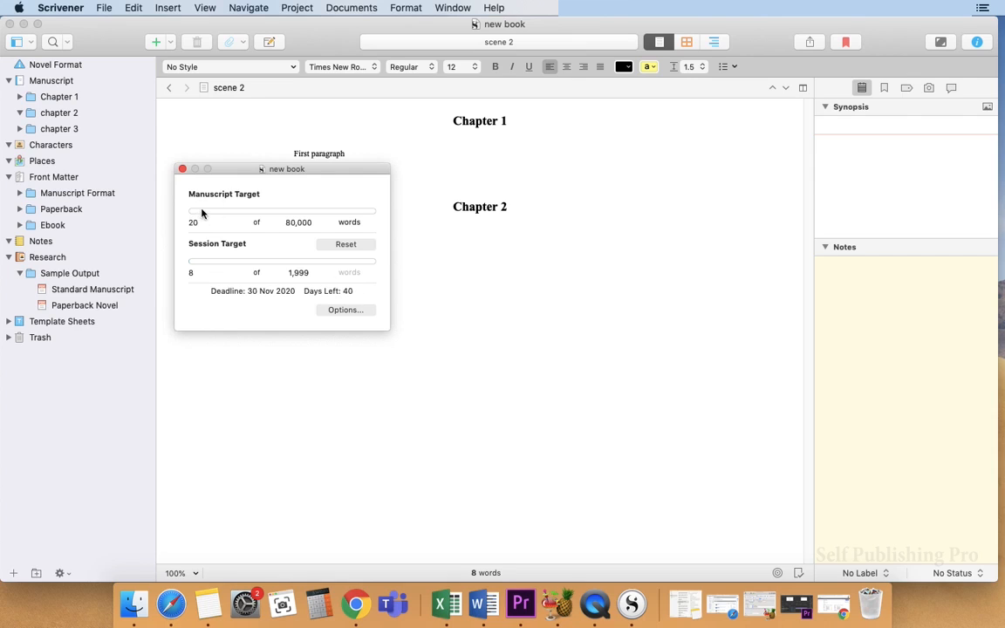
pyautogui.click(183, 169)
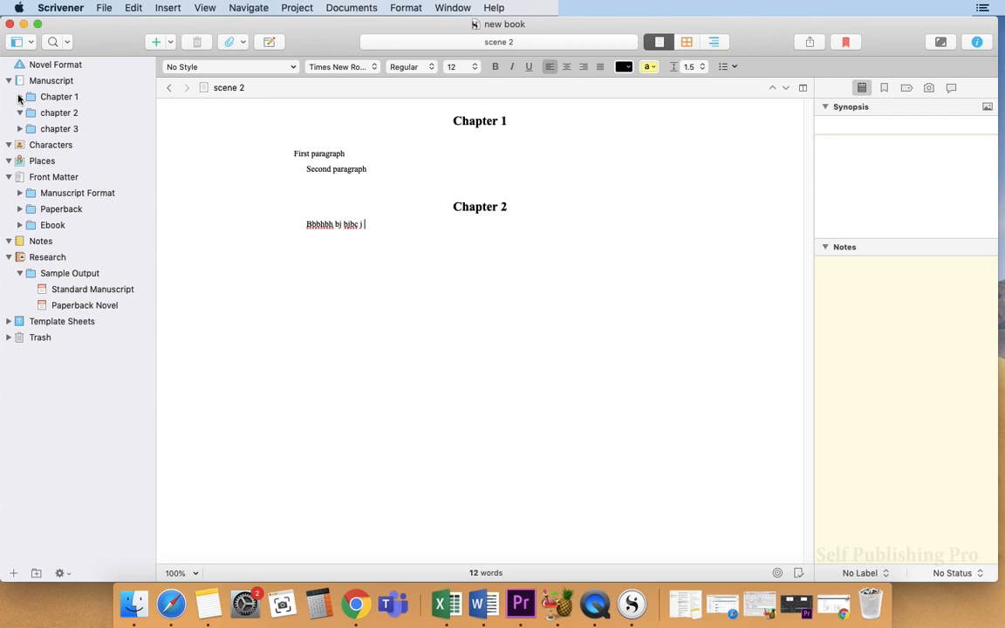
# Step: Collapse the Manuscript folder and display its chapters as index cards
pyautogui.click(19, 97)
pyautogui.click(19, 97)
pyautogui.click(11, 82)
pyautogui.click(24, 79)
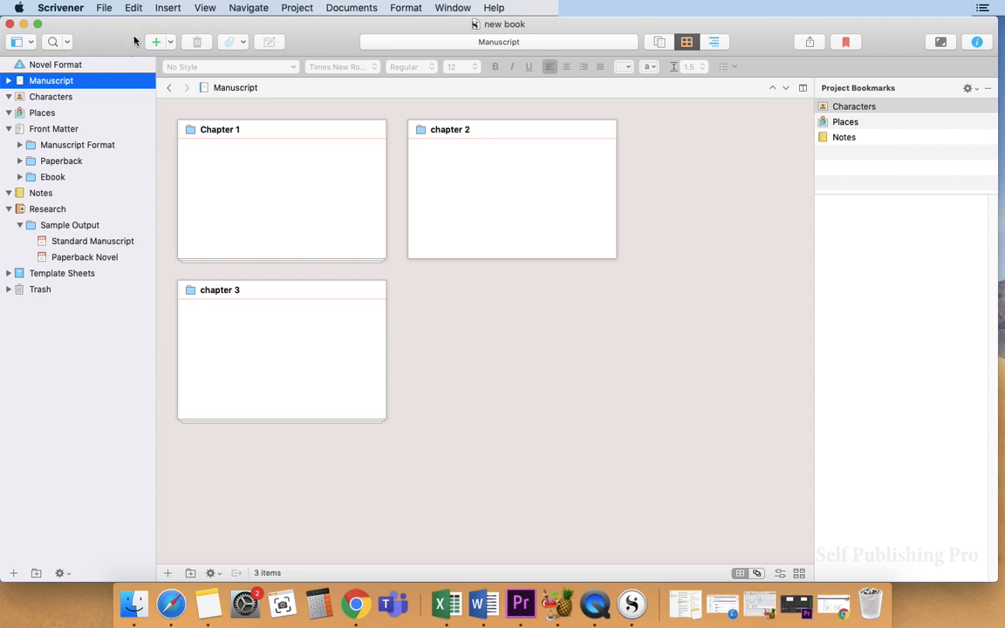
# Step: Open the Compile settings for the manuscript and set the output to Kindle Ebook (.mobi)
pyautogui.click(104, 8)
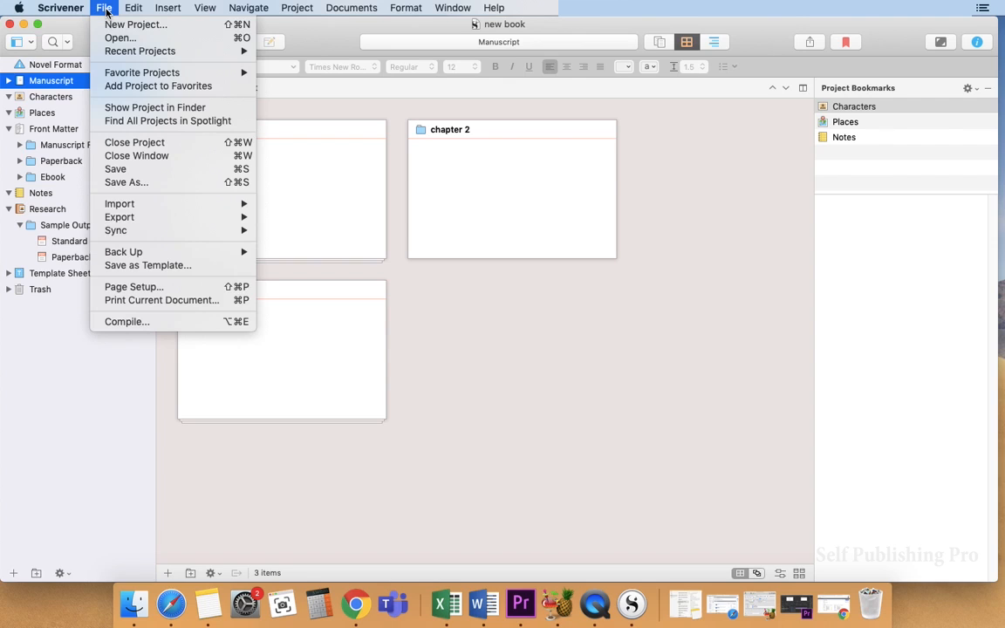
pyautogui.click(141, 328)
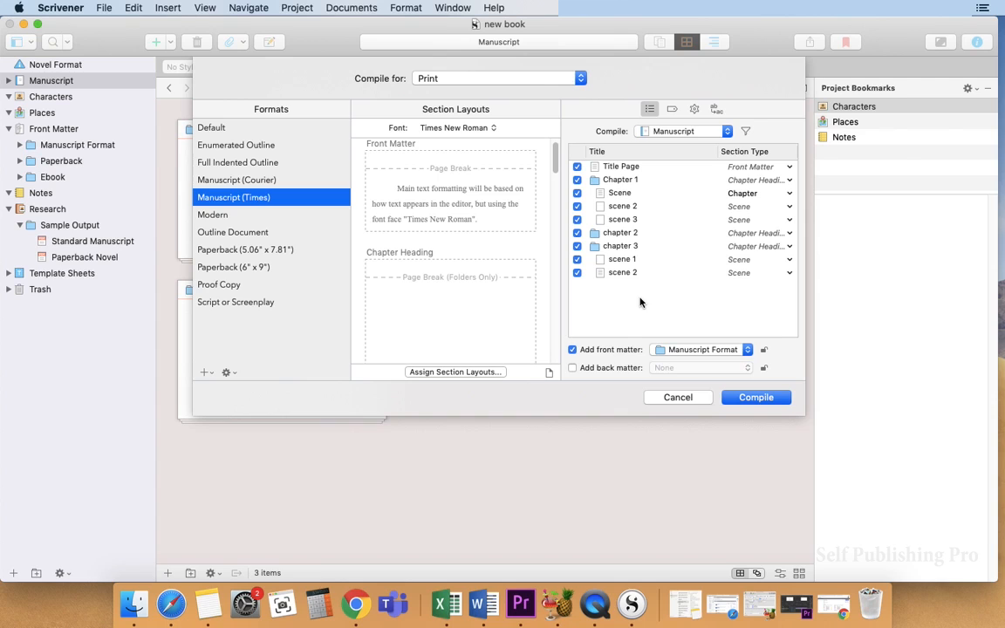
pyautogui.click(581, 79)
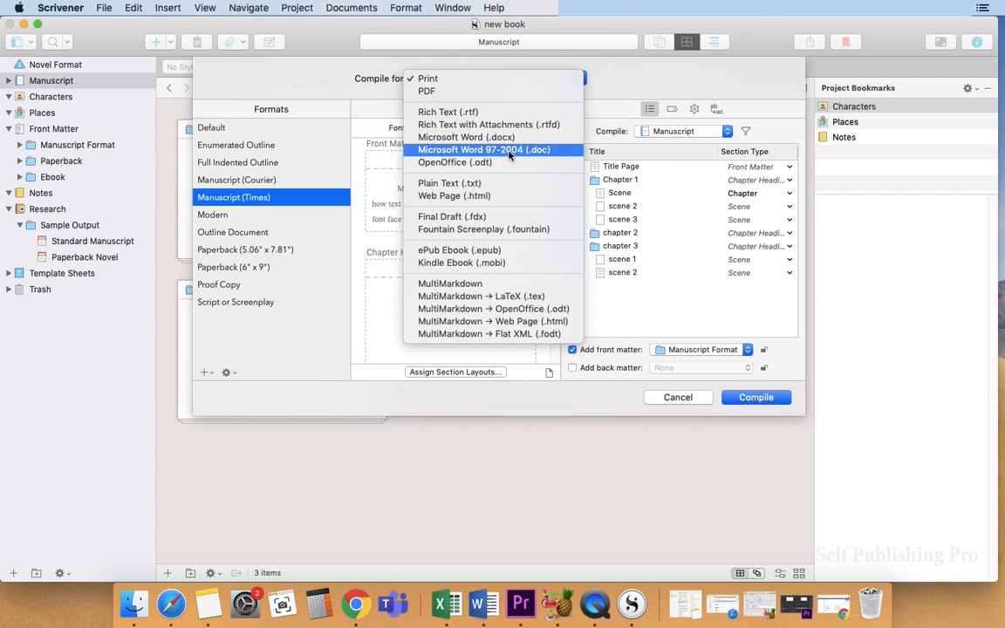
pyautogui.click(471, 264)
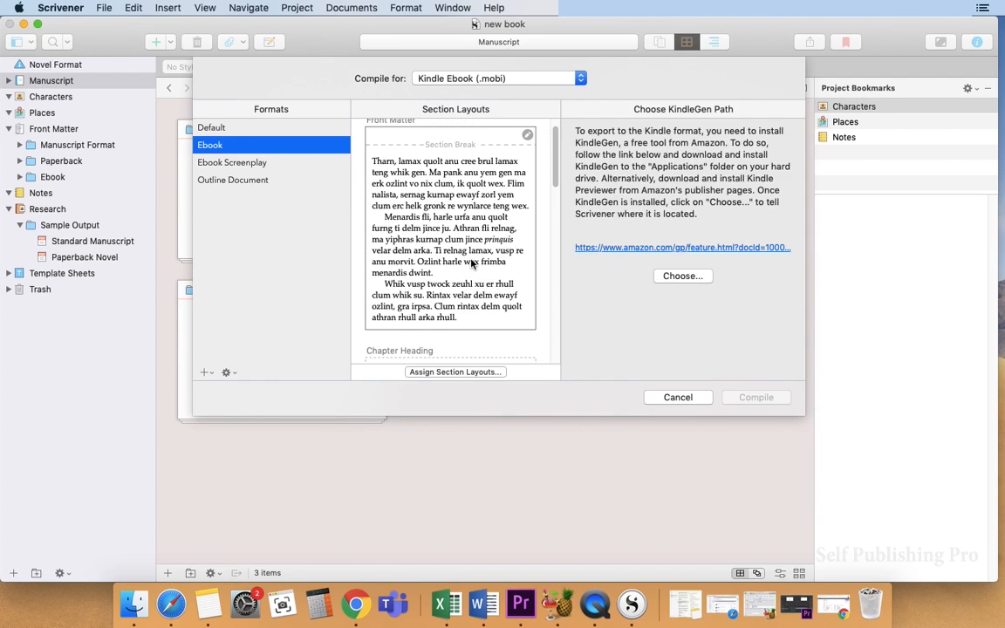